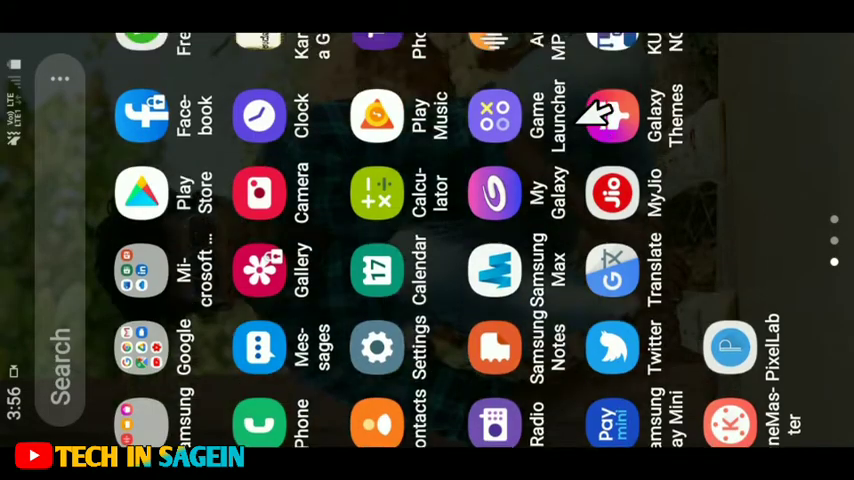
Select Karnataka as Permanent State on the SSC Forgot Registration ID / Password form.
drag(427, 350, 427, 120)
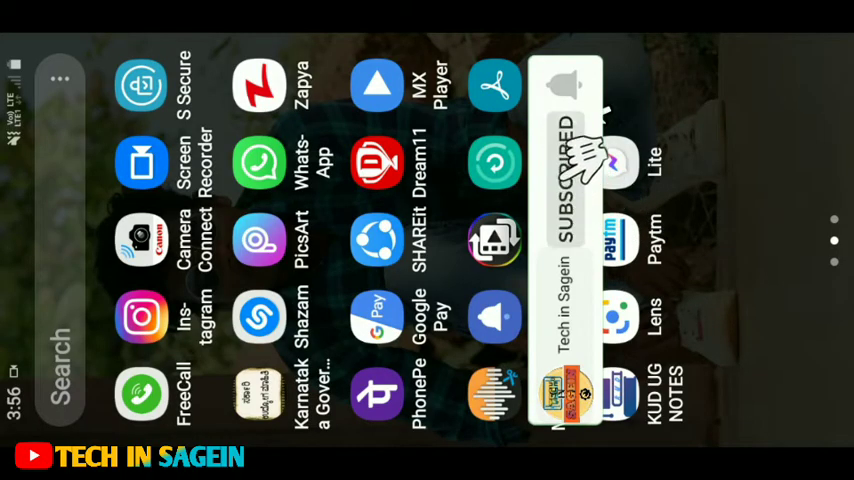
mouse_move(427, 120)
mouse_down()
mouse_move(427, 350)
mouse_move(427, 120)
mouse_up()
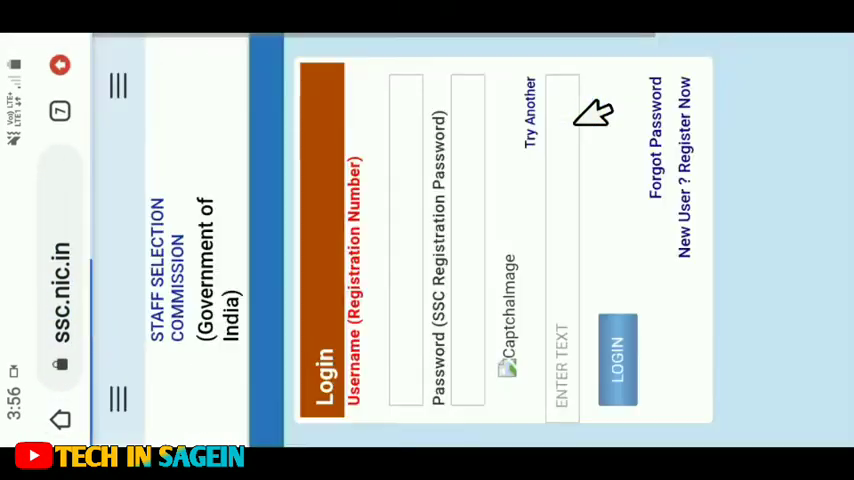
scroll(427, 240, down, 5)
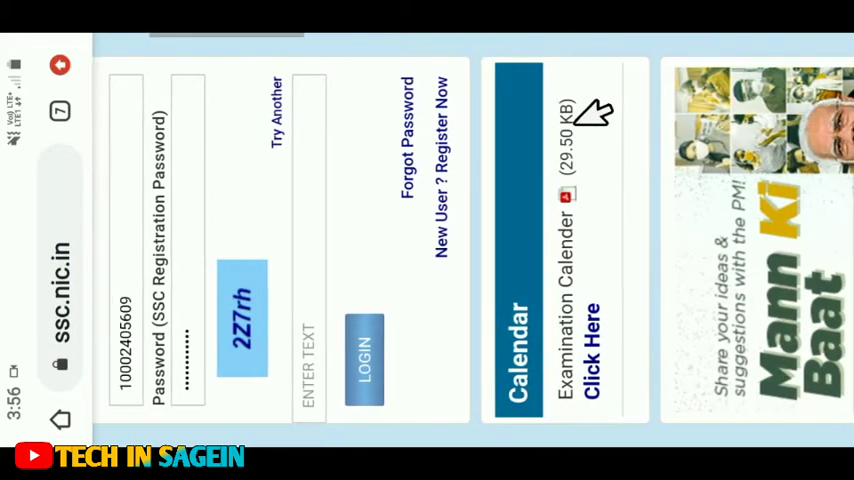
click(408, 130)
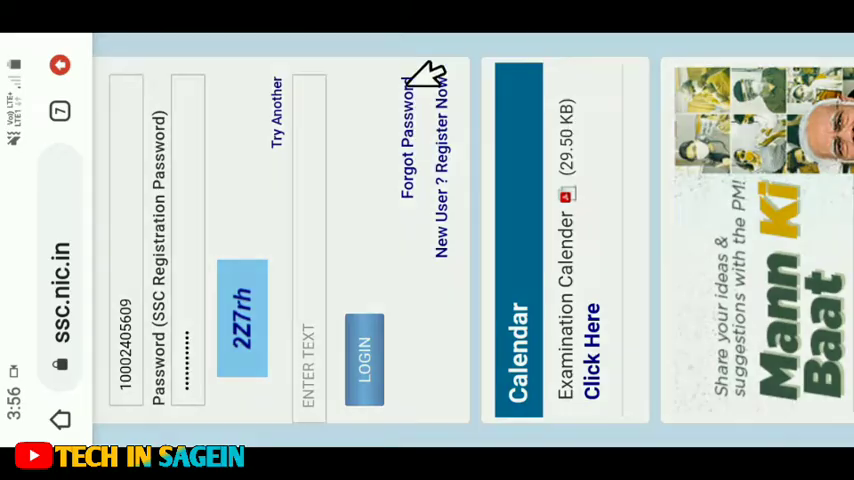
click(407, 250)
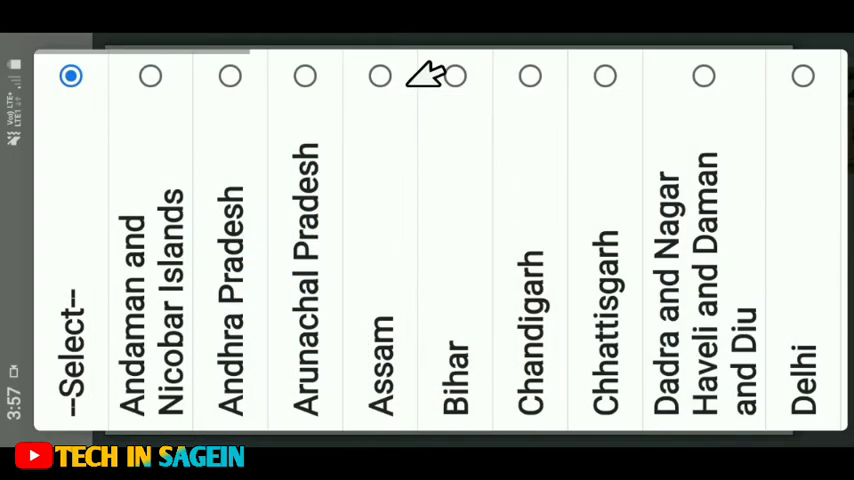
scroll(427, 240, down, 6)
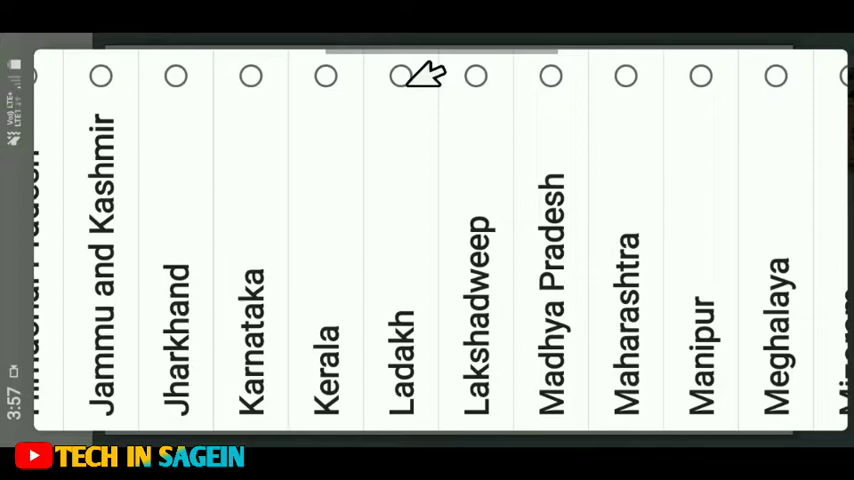
click(250, 240)
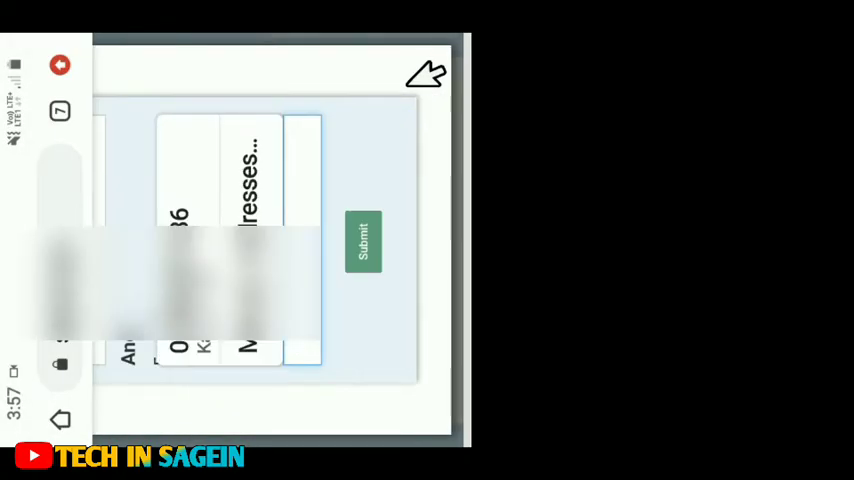
text(7)
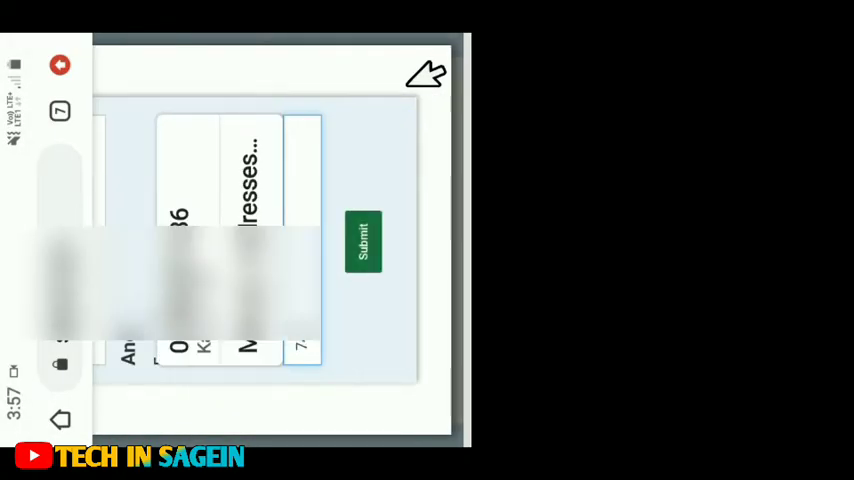